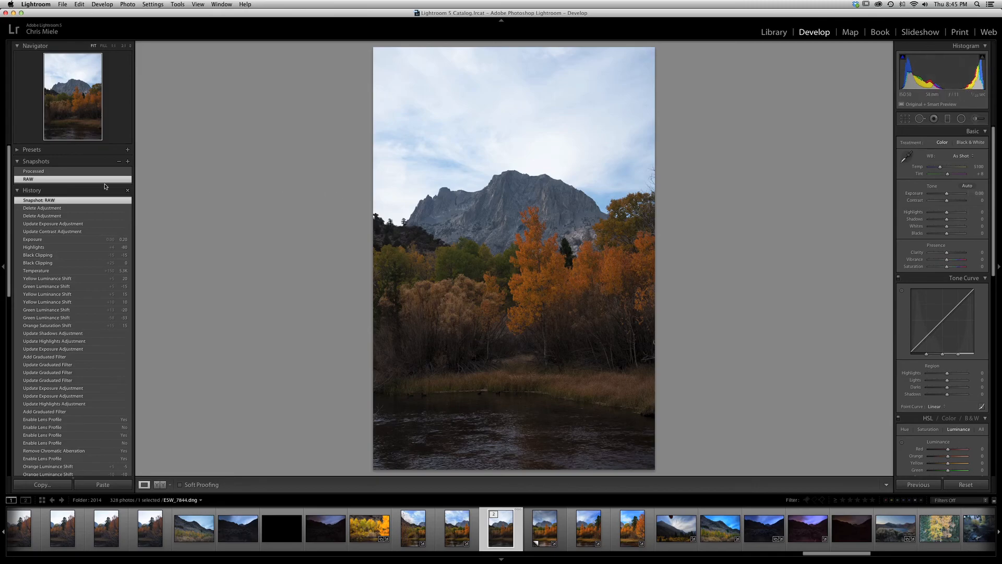
Compare the photo and its histogram between the Processed and RAW snapshots, finishing on the RAW snapshot
click(38, 172)
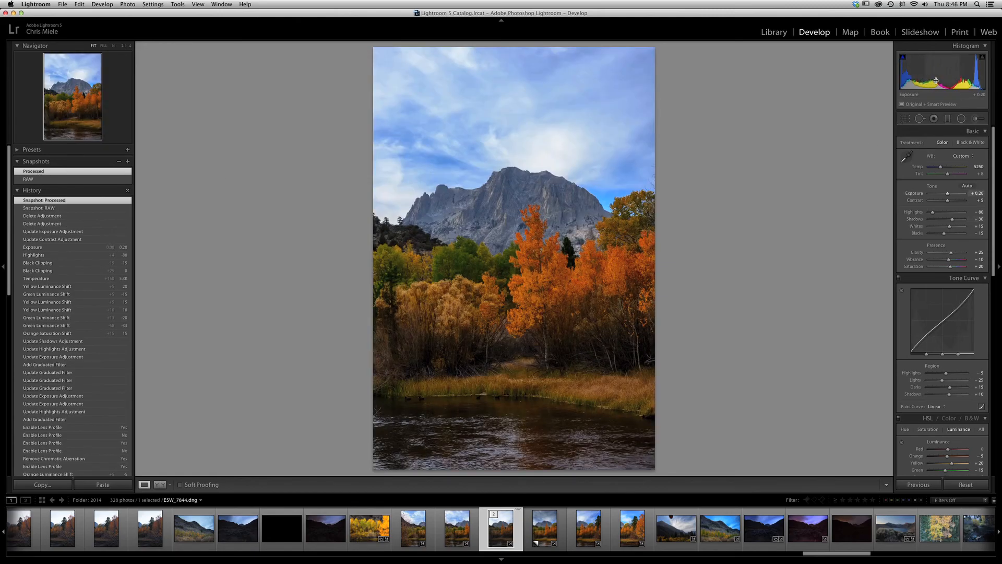
click(31, 180)
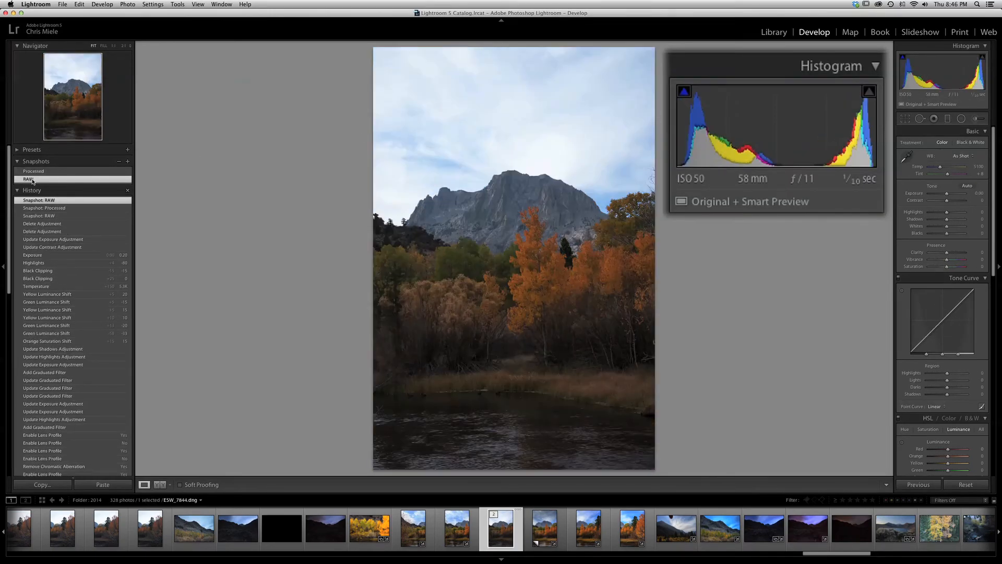
click(36, 172)
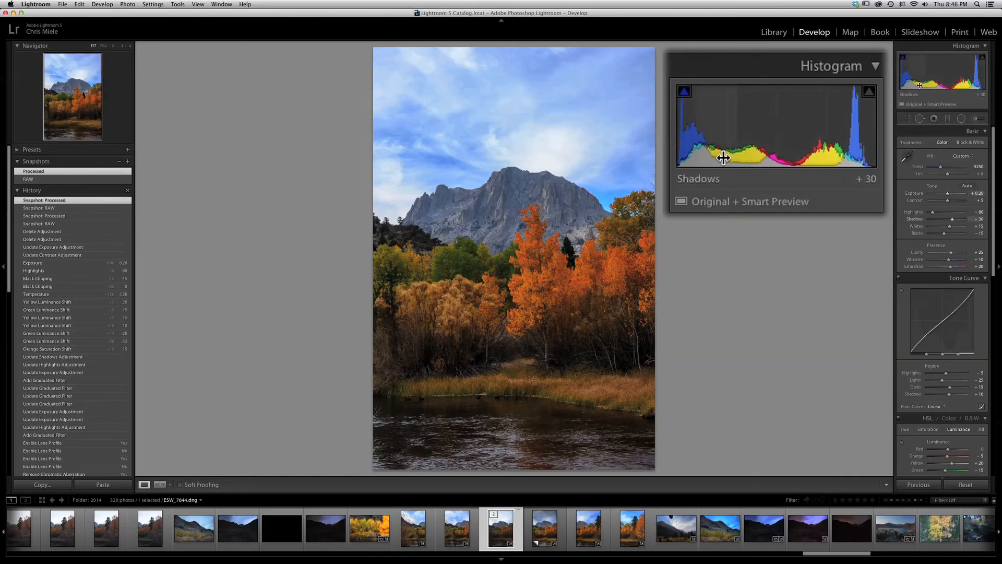
click(32, 179)
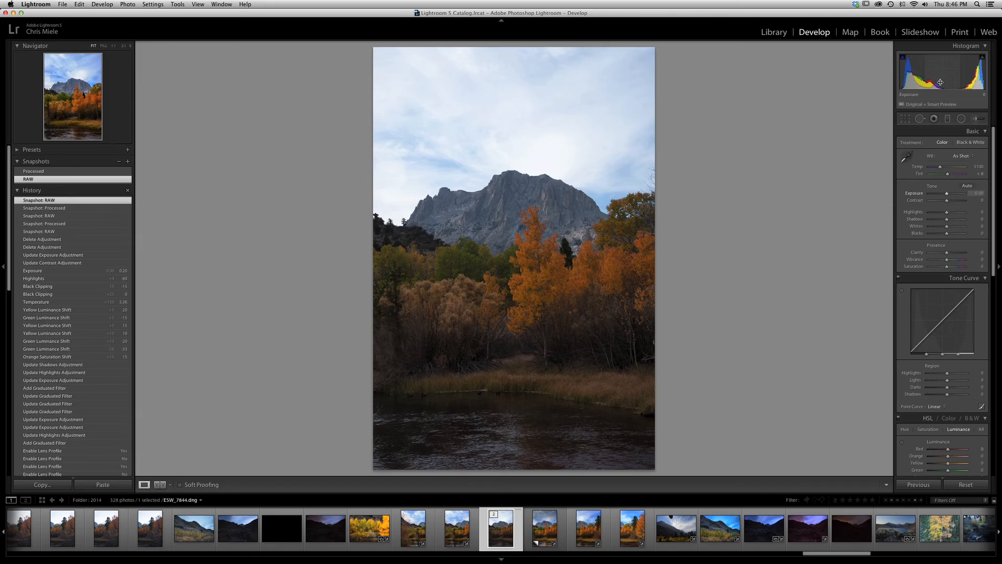
click(41, 172)
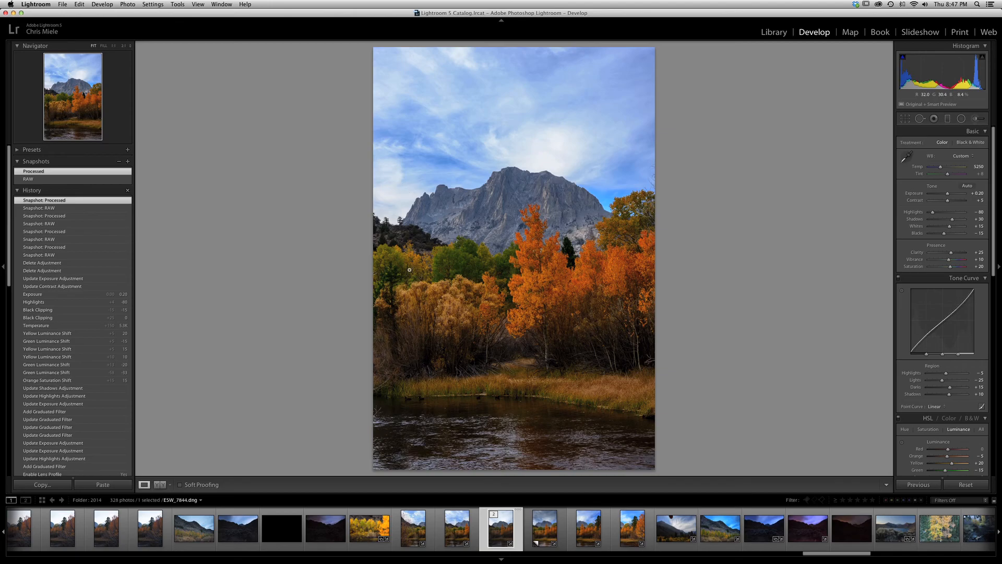
click(45, 179)
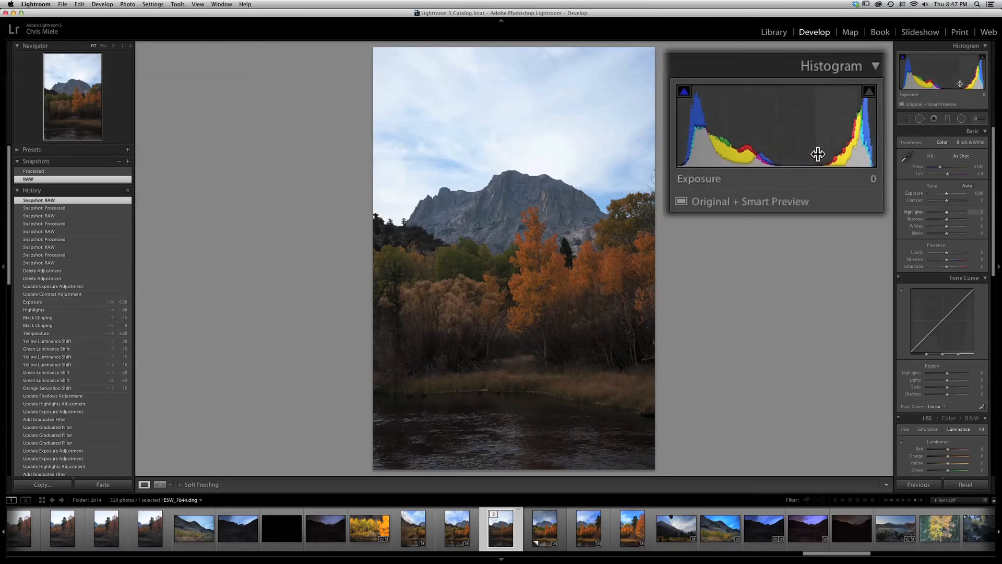
click(51, 171)
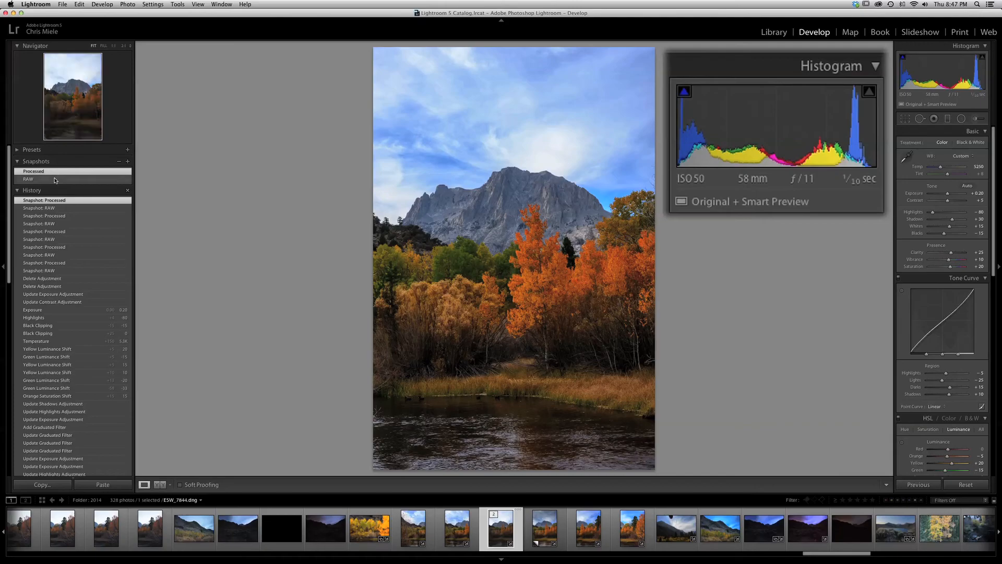
click(38, 180)
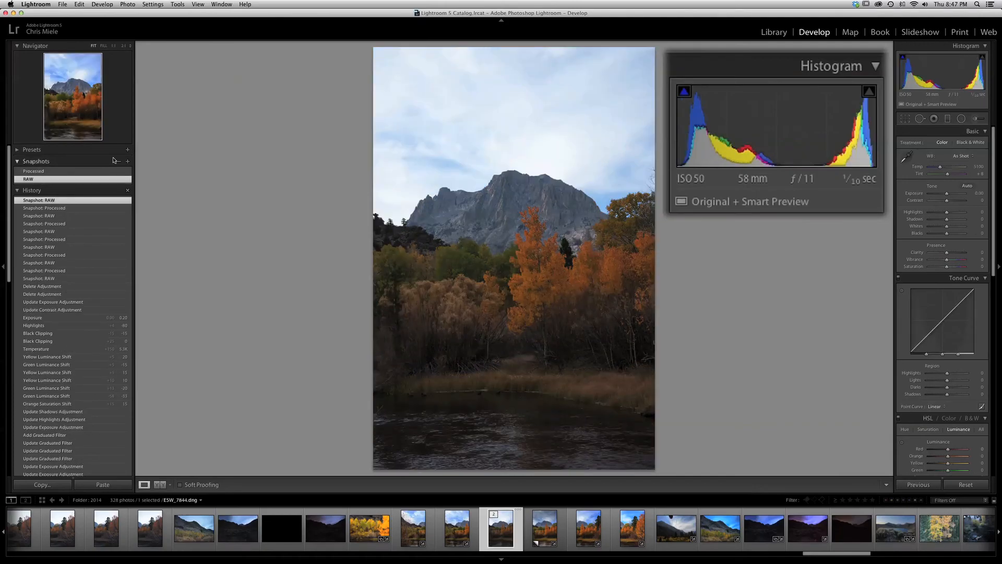
Change the photo's camera calibration profile to Camera Vivid
drag(993, 271, 969, 485)
click(959, 373)
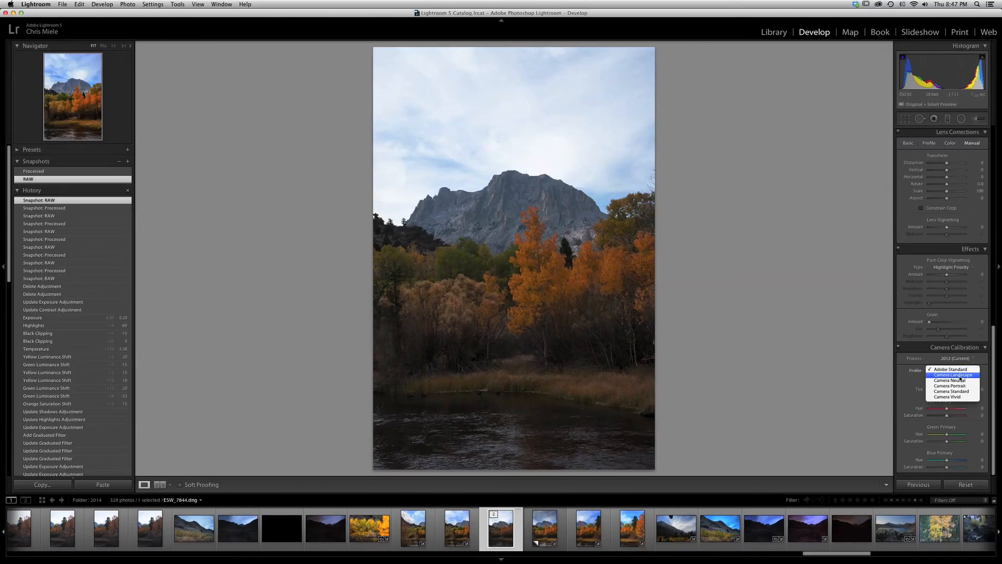
click(954, 397)
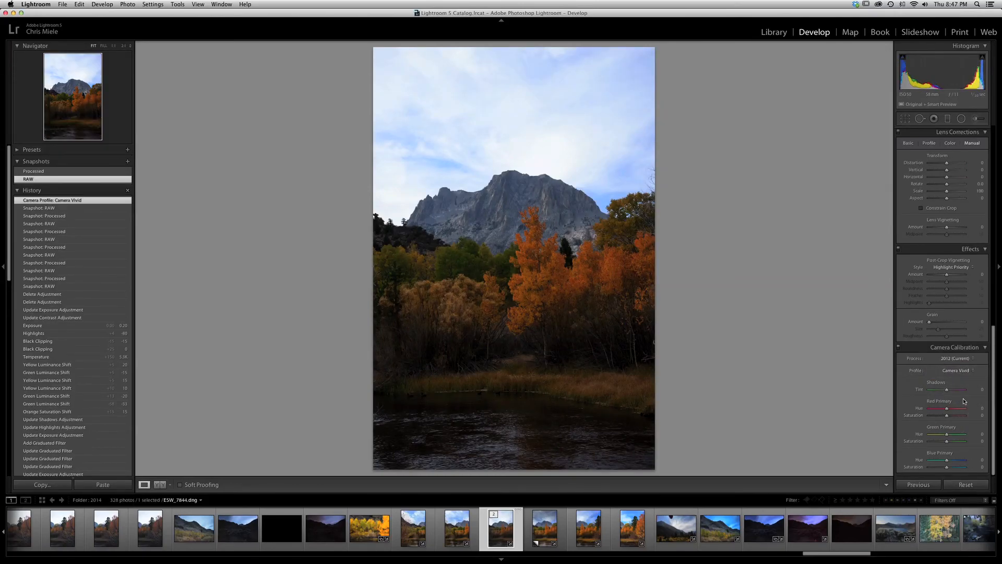
Set the photo's white balance temperature to 5250, leaving the tint as it is
drag(993, 392, 1001, 137)
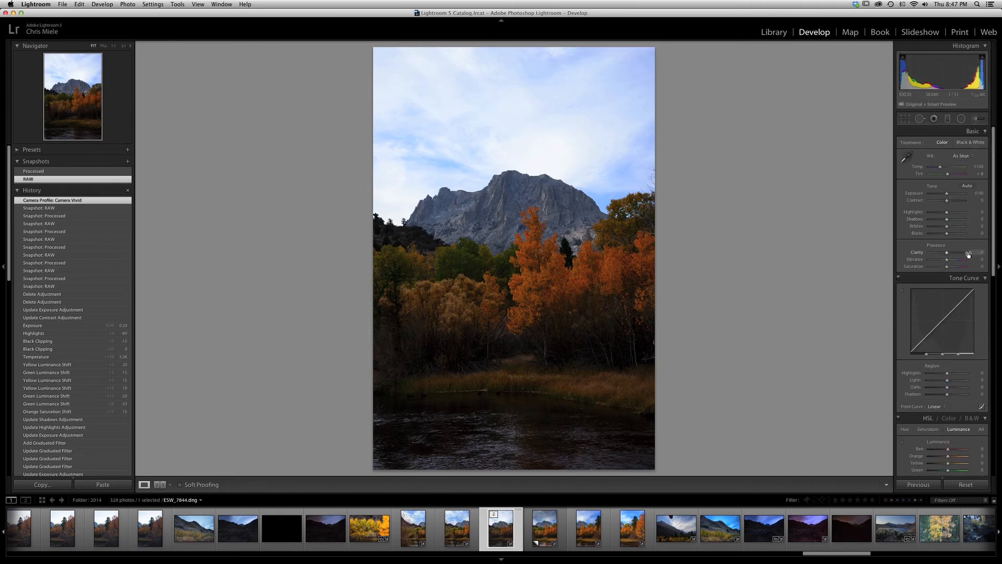
click(981, 166)
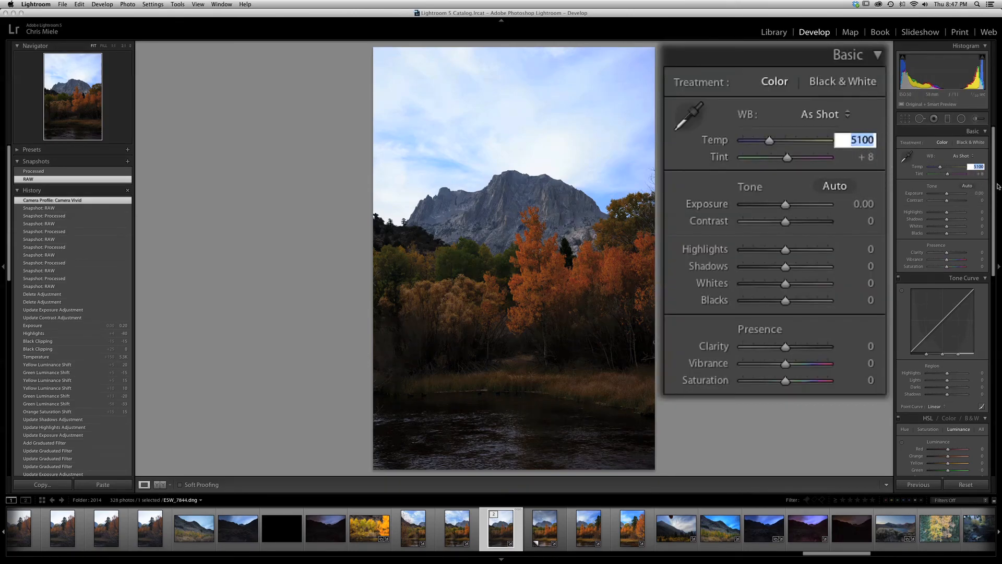
key(Up)
key(Up)
key(Up)
key(Tab)
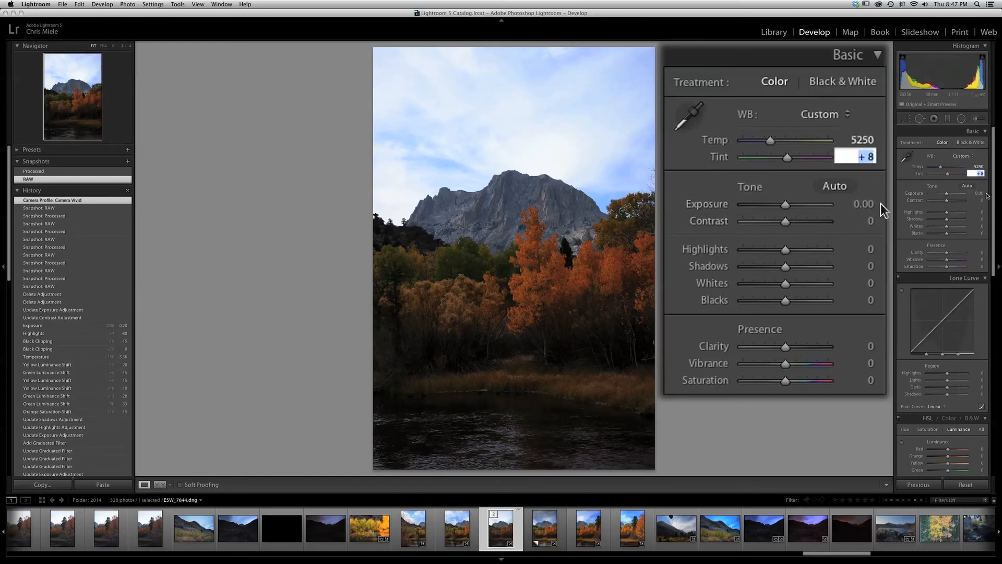
Raise the photo's basic exposure to +0.20
key(Tab)
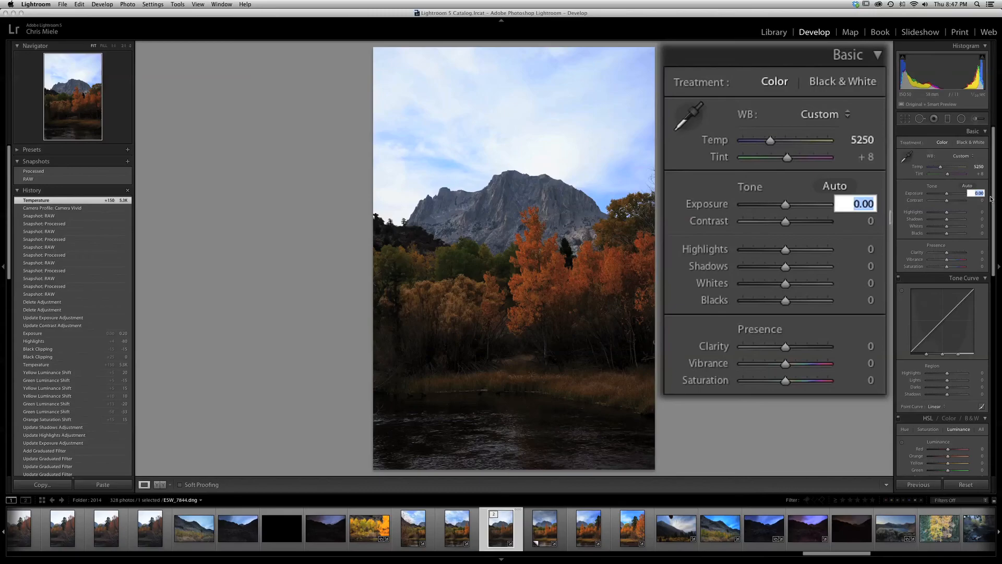
key(Up)
key(Up)
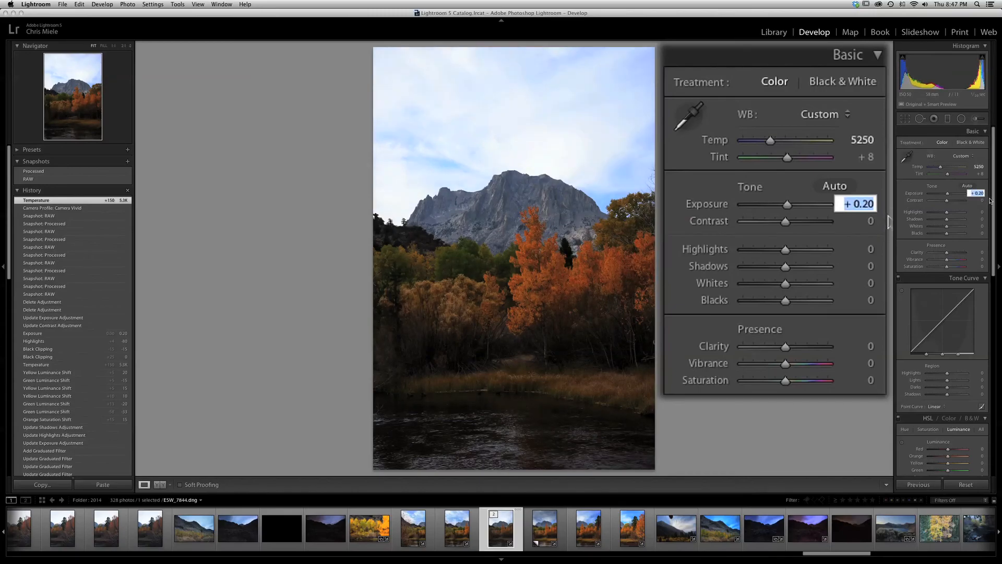
key(Return)
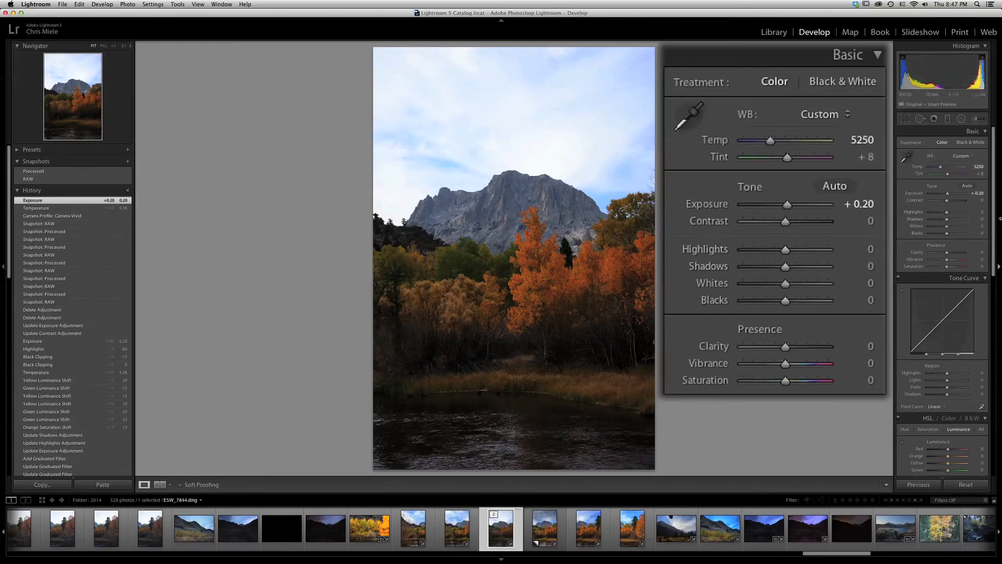
Lower the basic tone Highlights to -80 to bring back detail in the sky
click(871, 251)
text(-80)
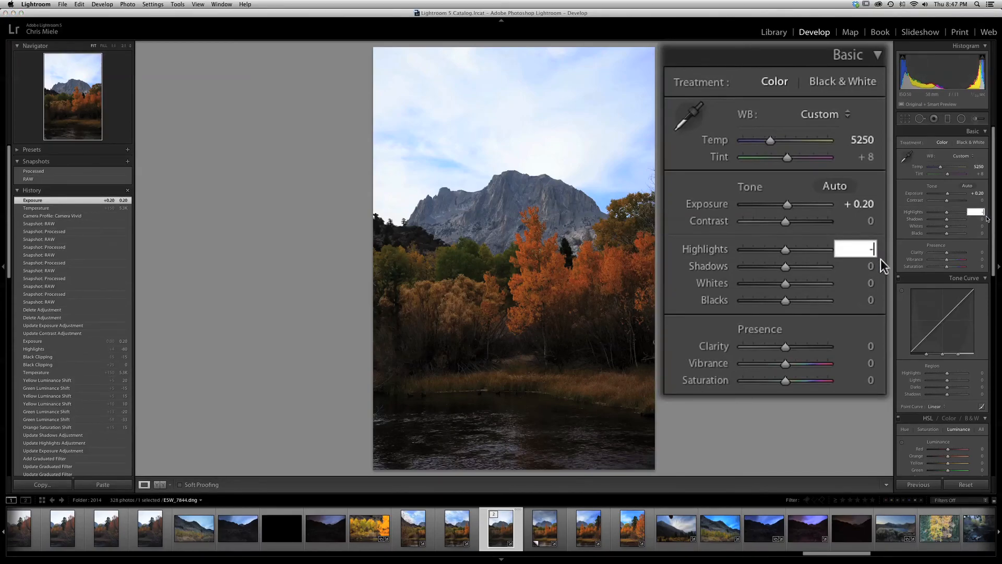
key(Return)
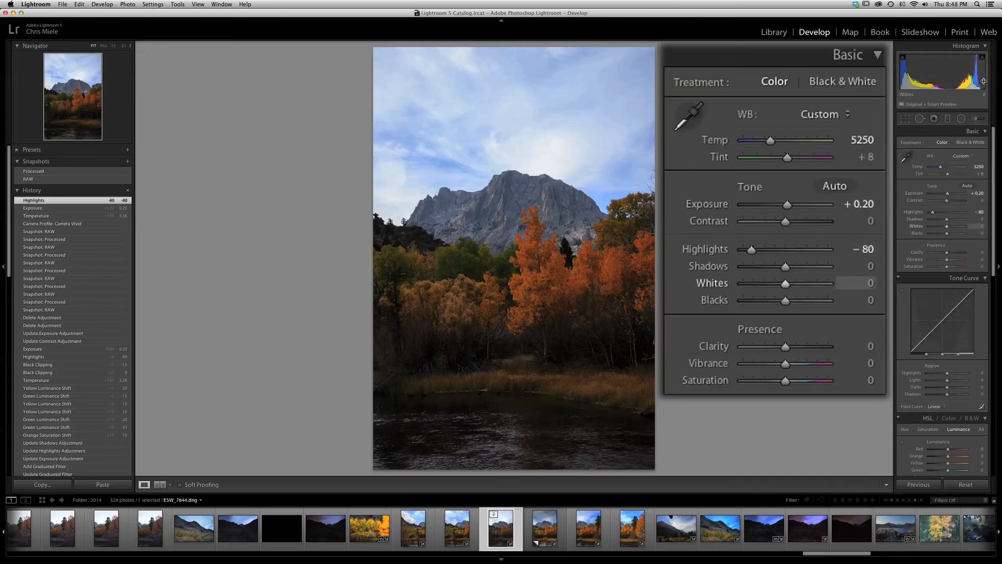
Set the basic tone Whites to +30 and Blacks to -15
click(982, 227)
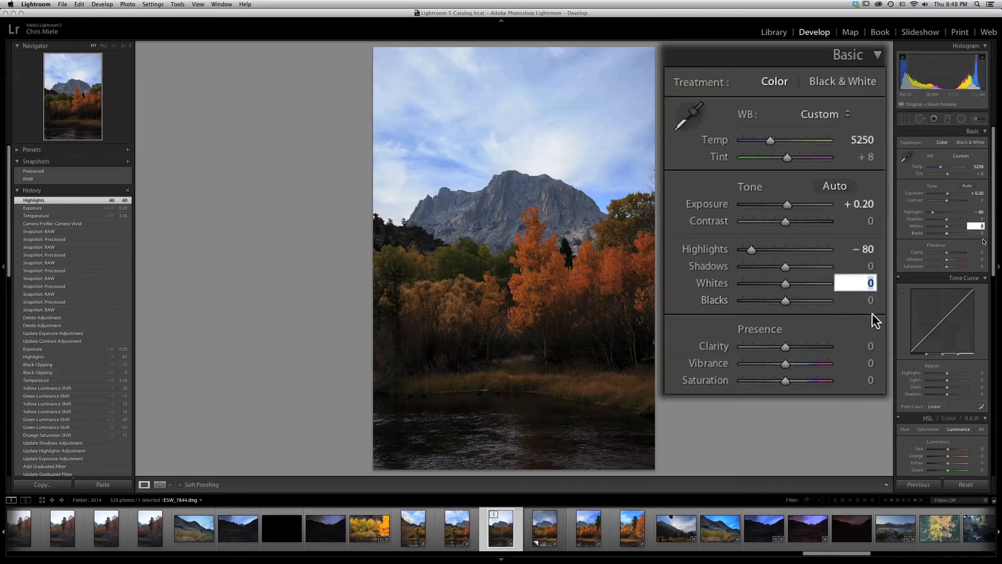
text(3)
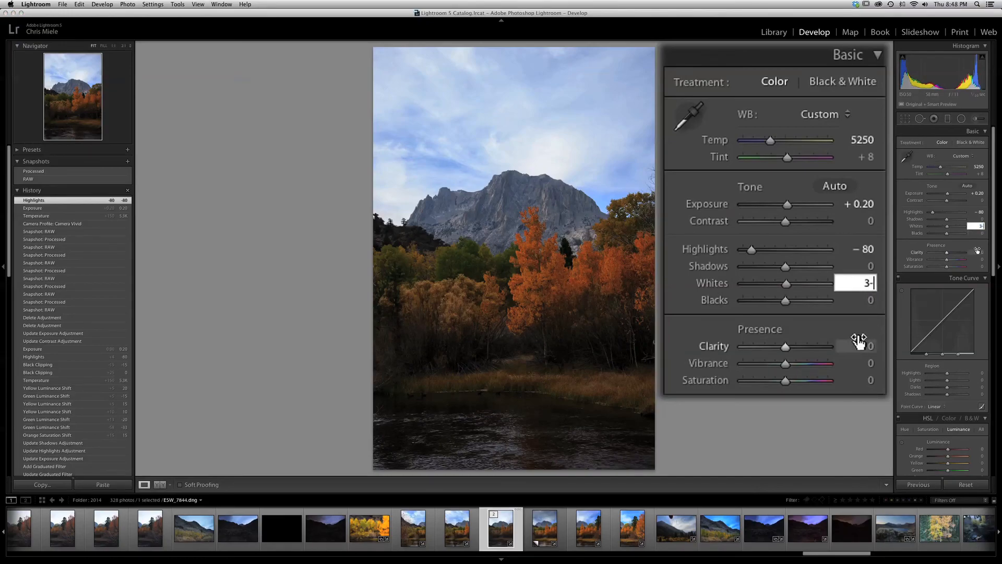
text(0)
key(Return)
click(977, 234)
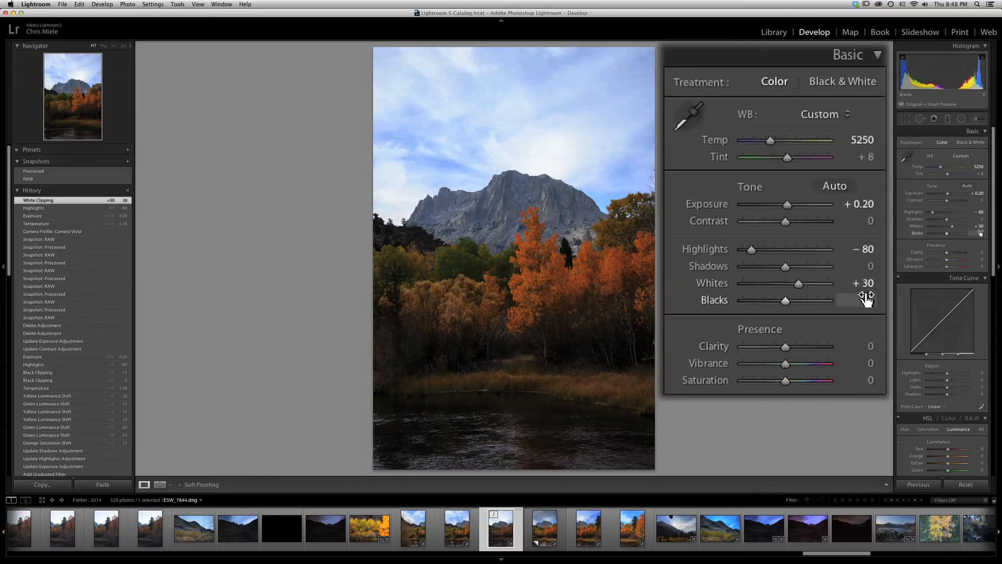
text(-15)
key(Return)
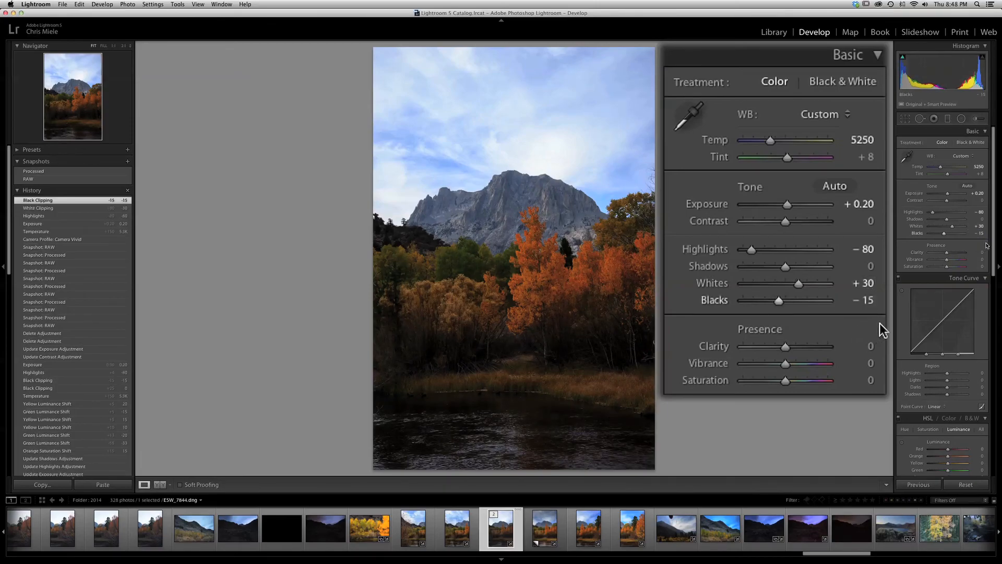
click(867, 300)
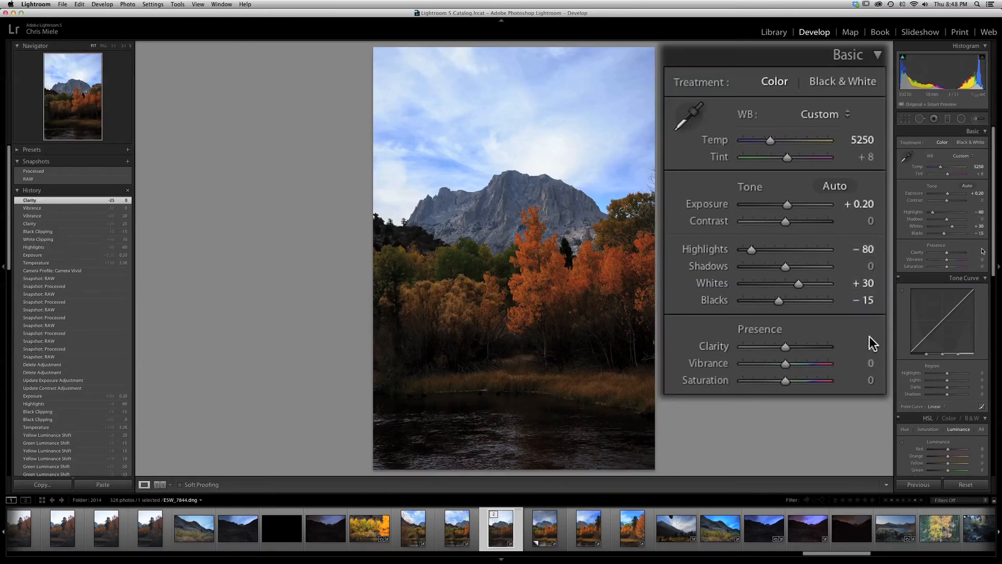
Set the photo's Clarity to +25 and Vibrance to +10
click(870, 346)
text(25)
key(Tab)
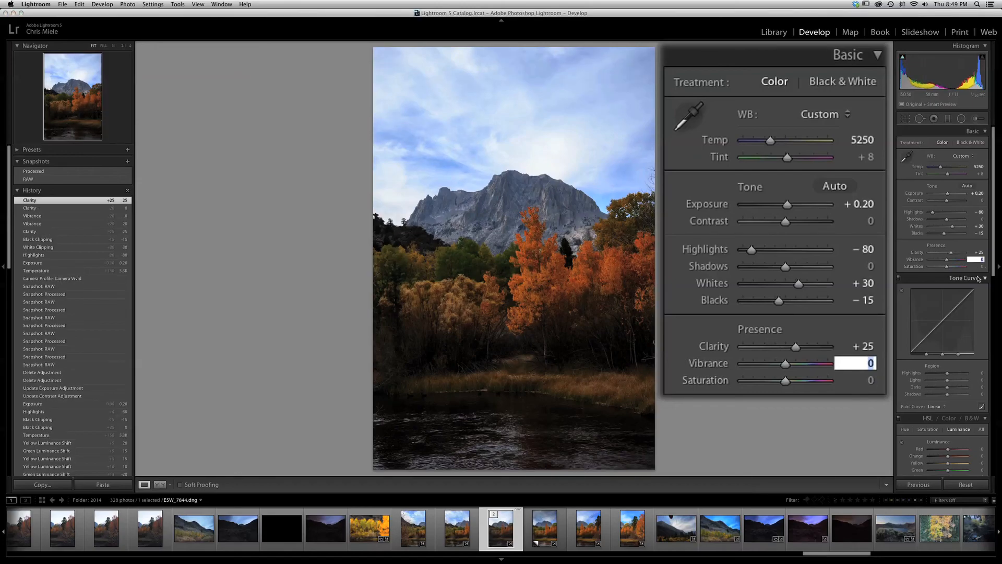
text(10)
key(Tab)
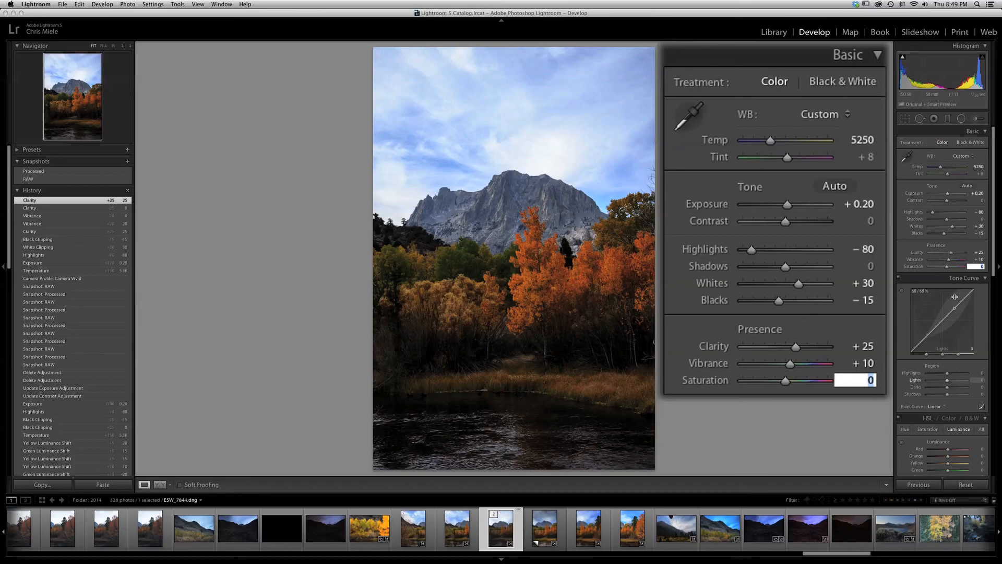
Set the photo's overall Saturation to +20
text(20)
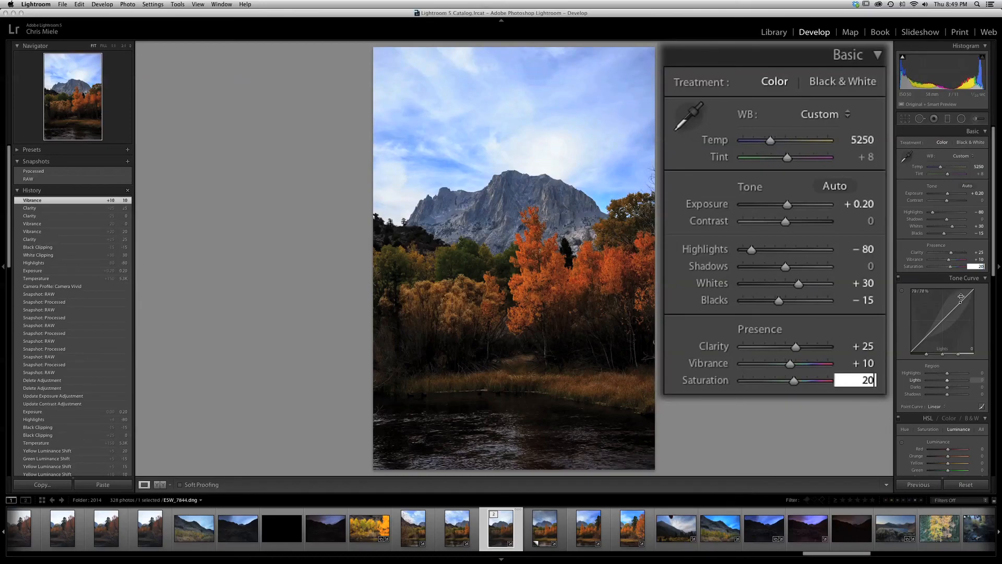
key(Tab)
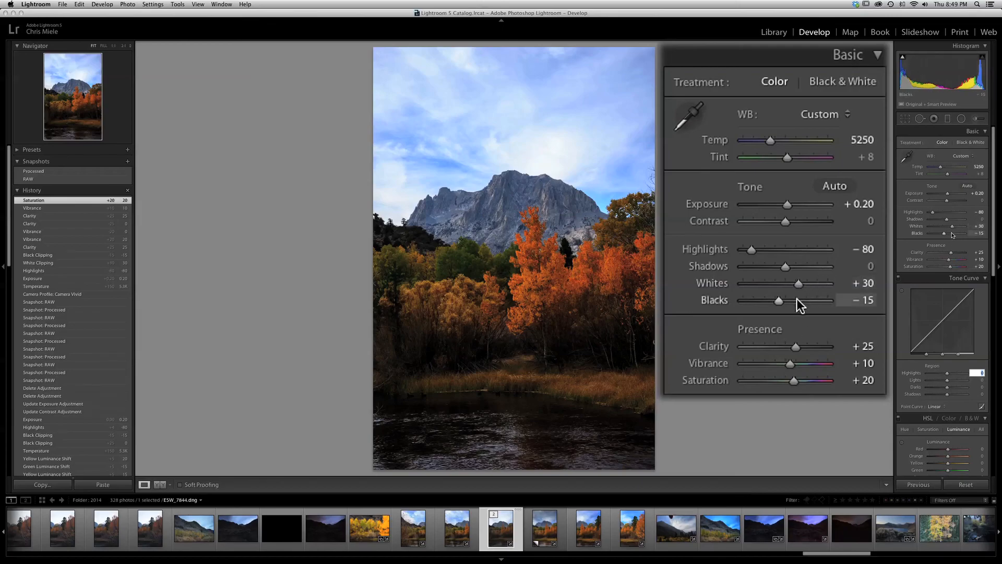
click(996, 255)
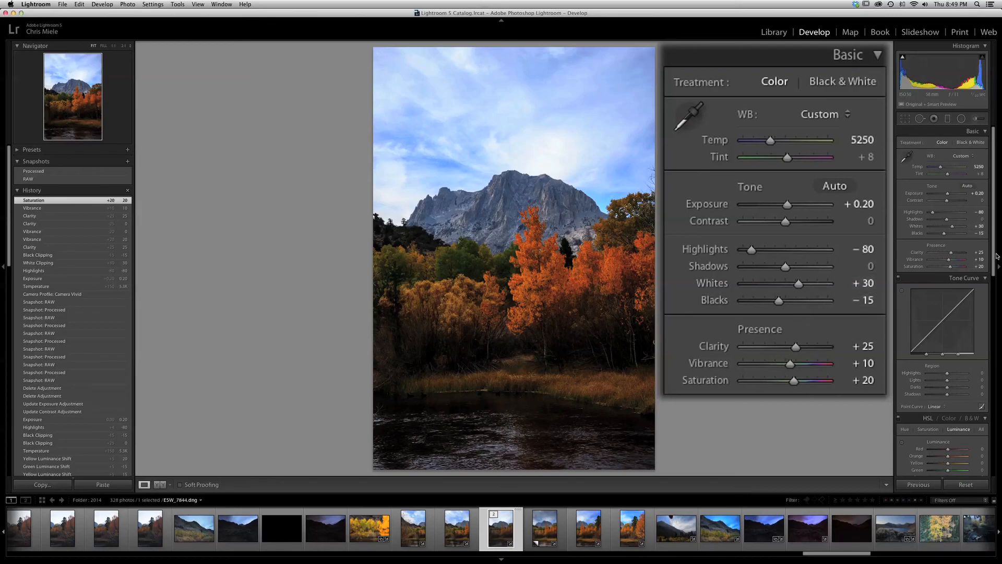
Set the tone curve's Highlights region to -5 and its Lights region to -25
drag(995, 258, 988, 295)
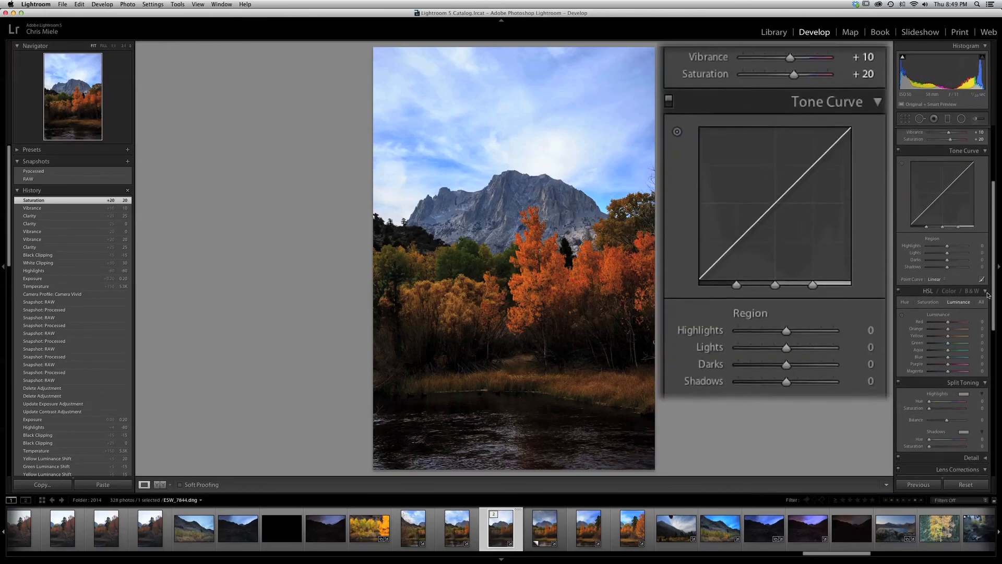
click(981, 246)
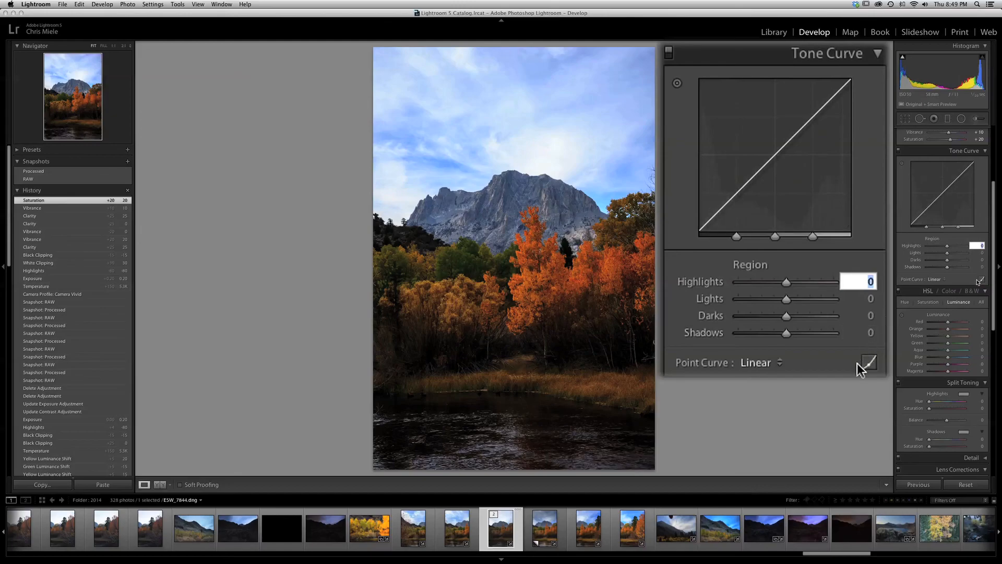
text(-5)
key(Tab)
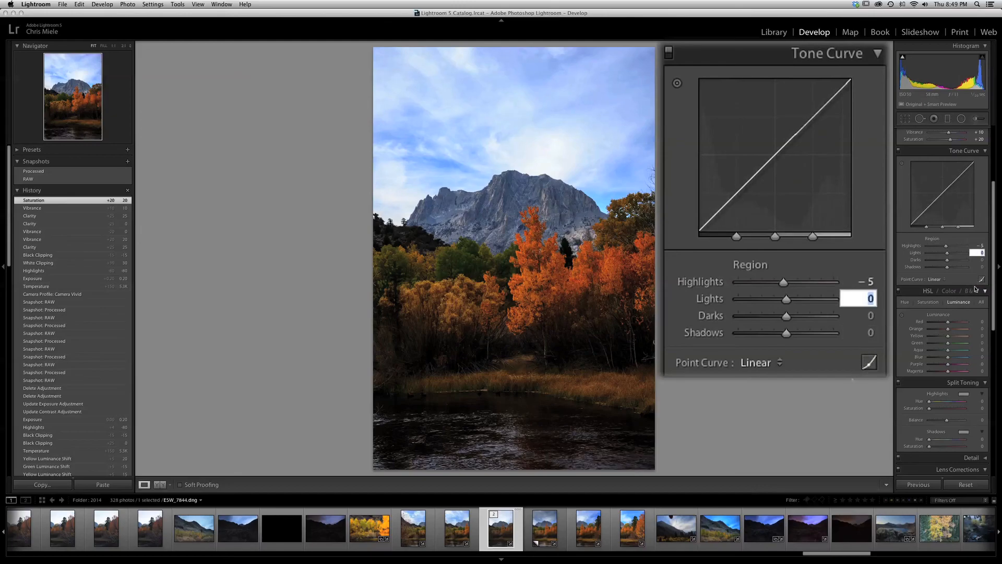
text(-)
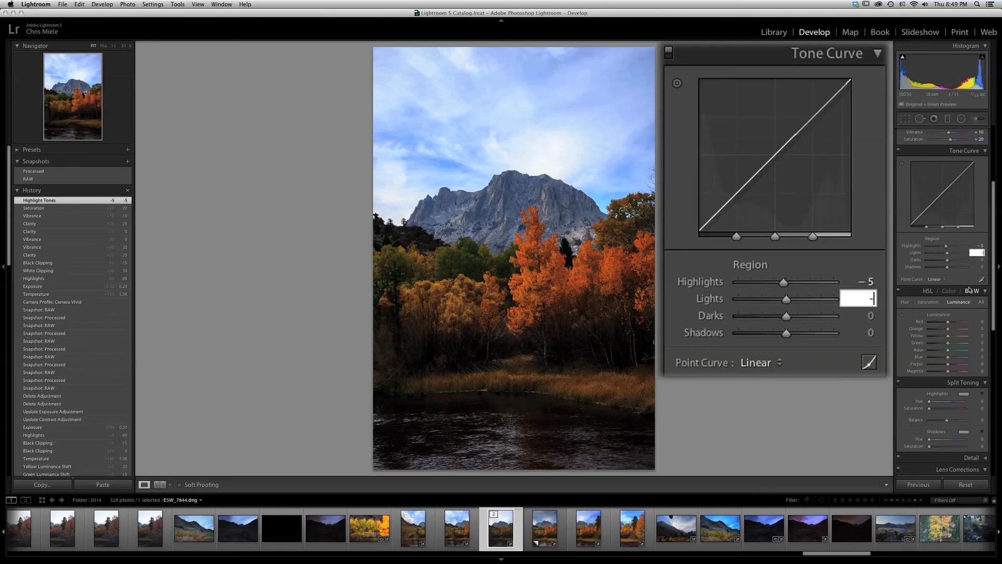
text(25)
key(Return)
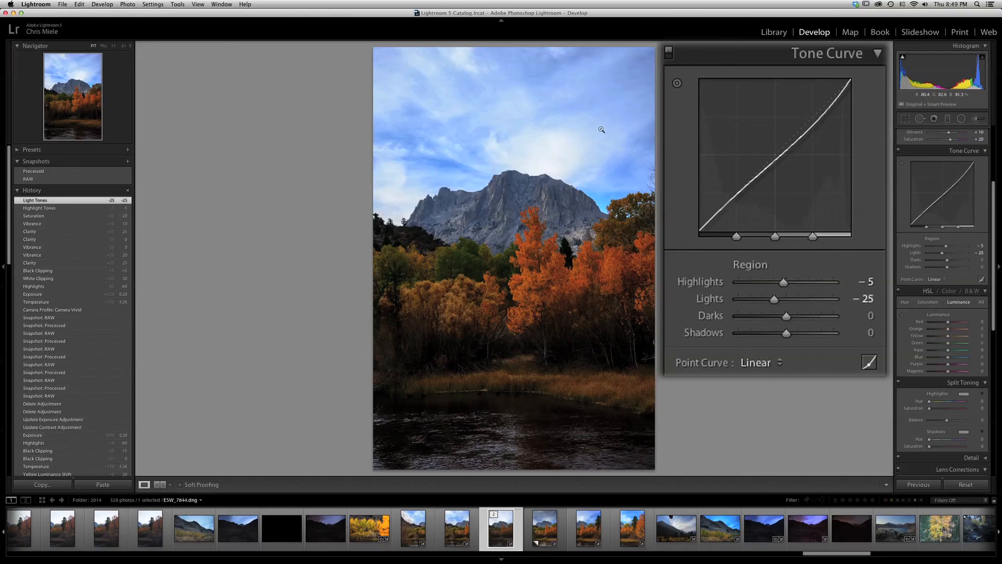
Set the tone curve's Darks region to +15 and its Shadows region to +10
click(873, 317)
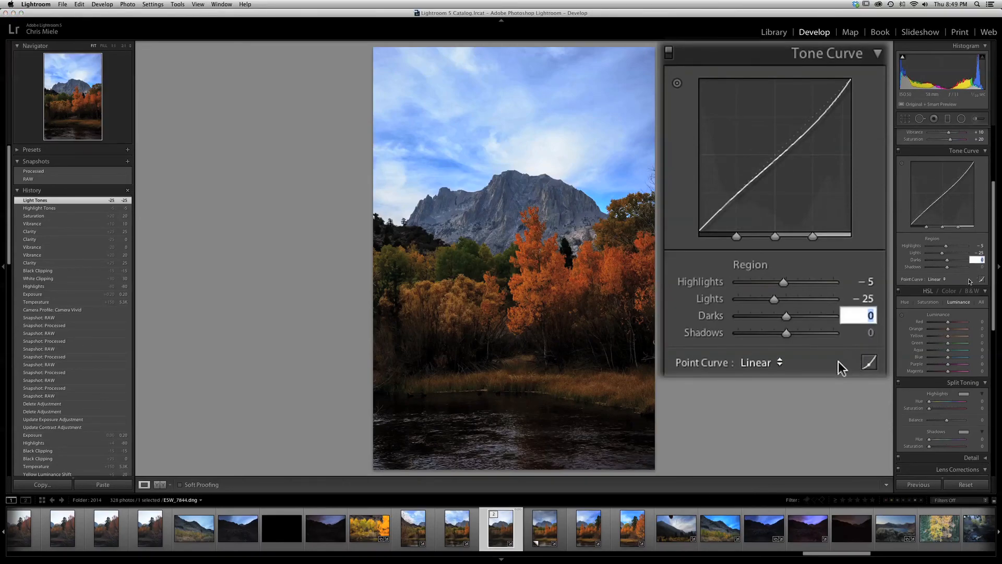
text(15)
key(Tab)
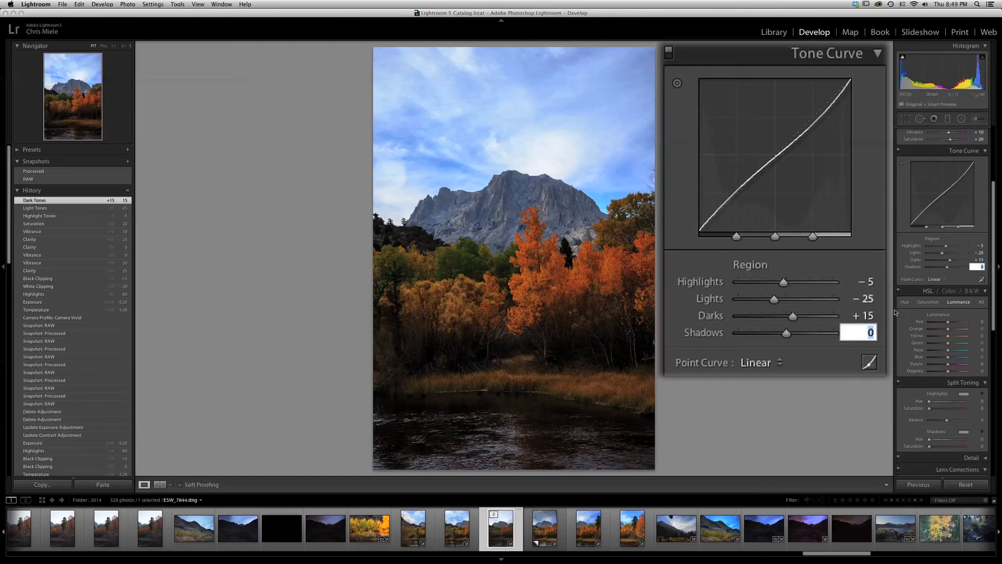
text(1)
key(Return)
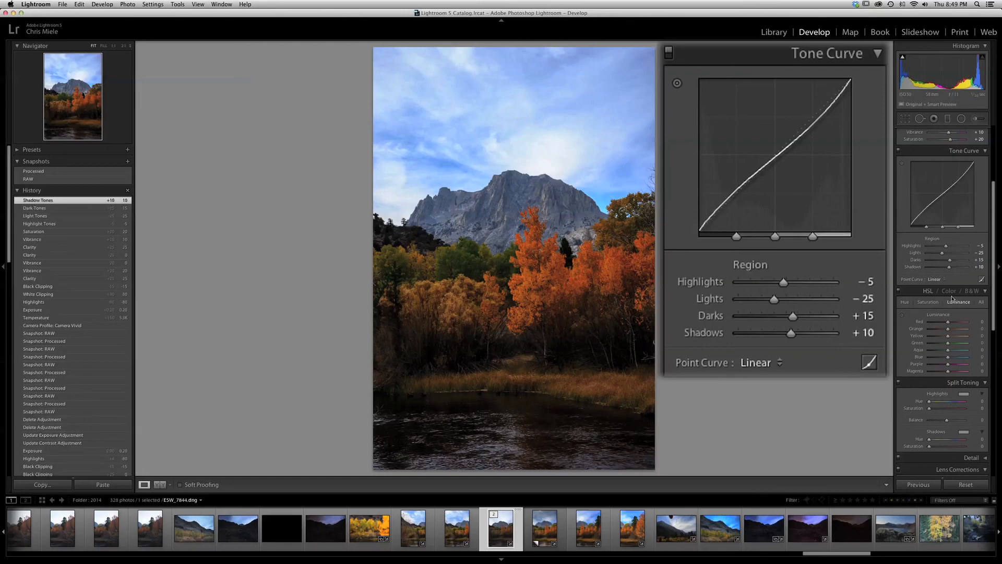
Set the basic tone Shadows to +30 and lower the Whites to +15
scroll(998, 219, up, 5)
click(981, 220)
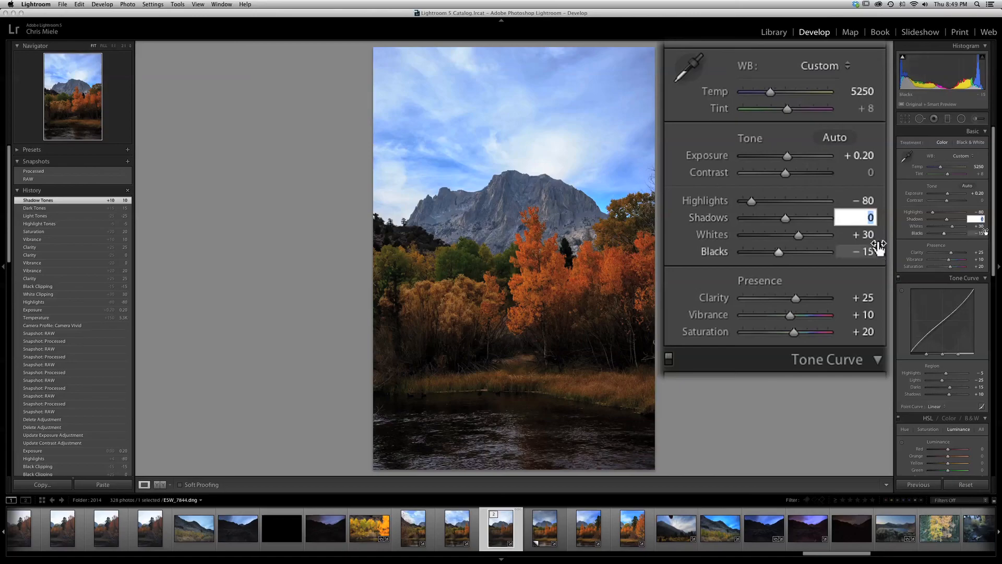
text(30)
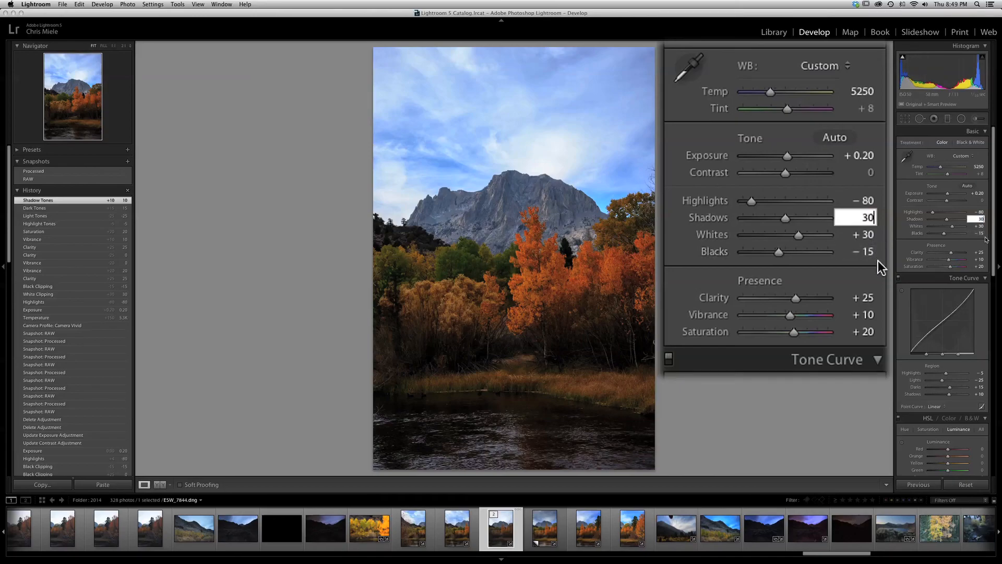
key(Return)
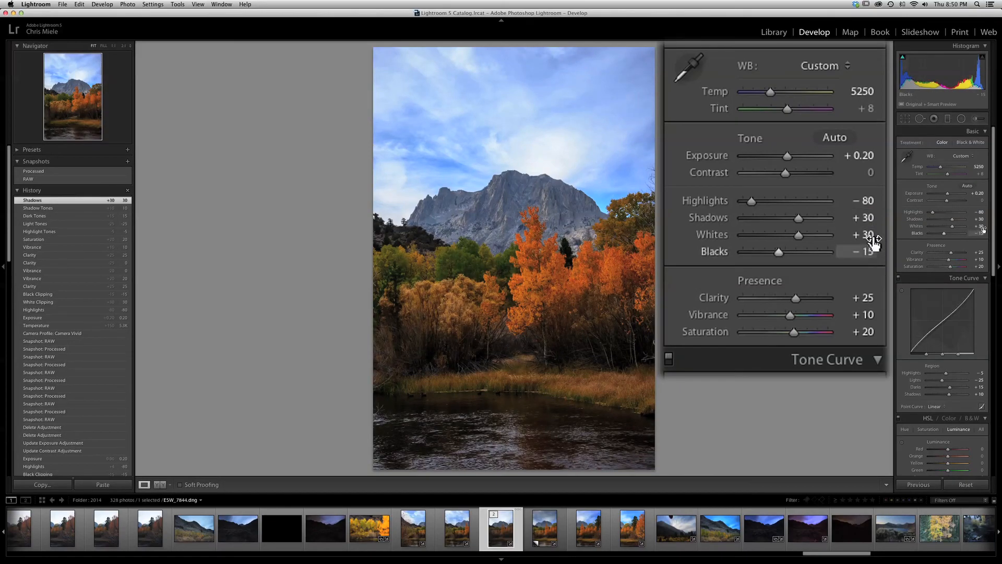
click(980, 227)
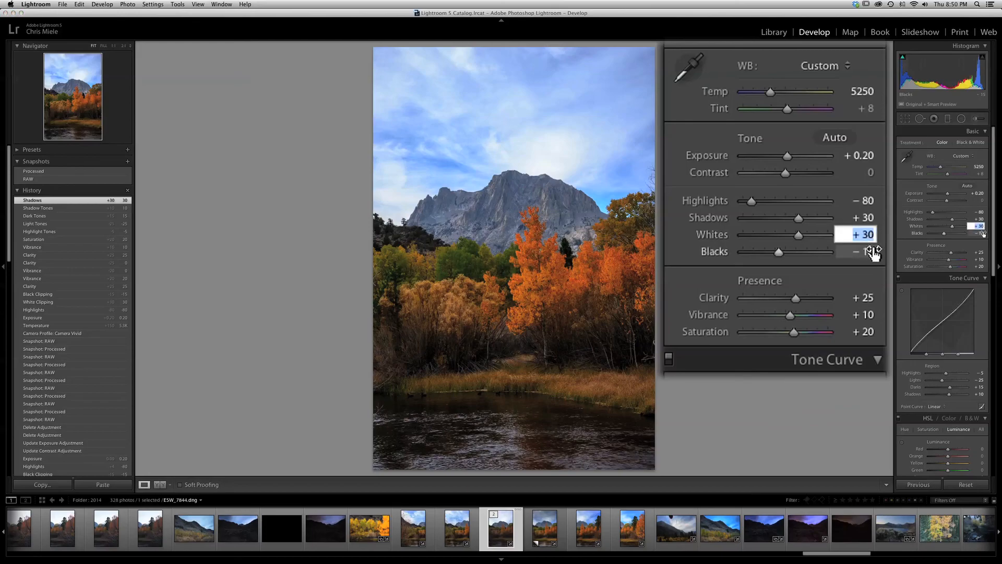
text(15)
key(Tab)
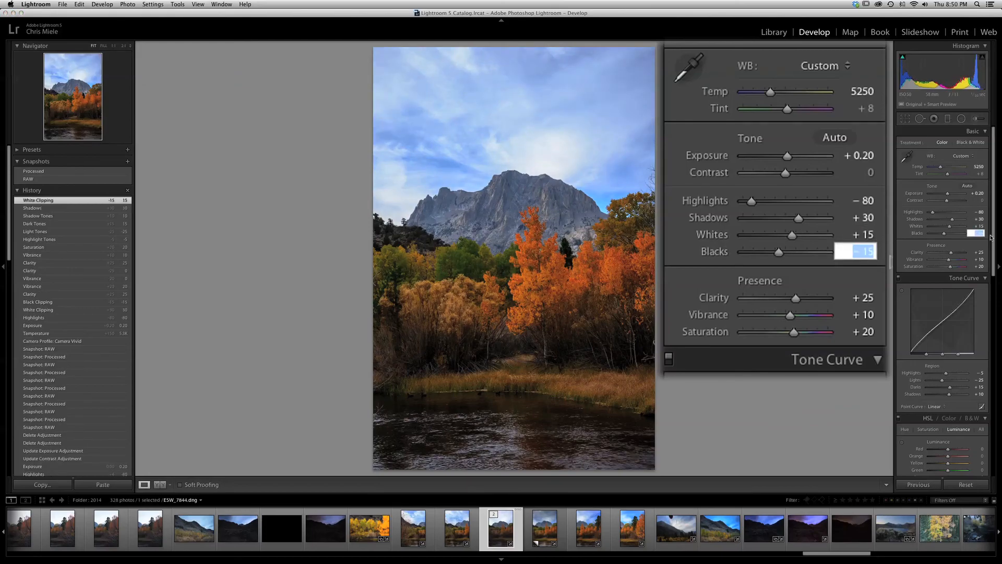
key(Return)
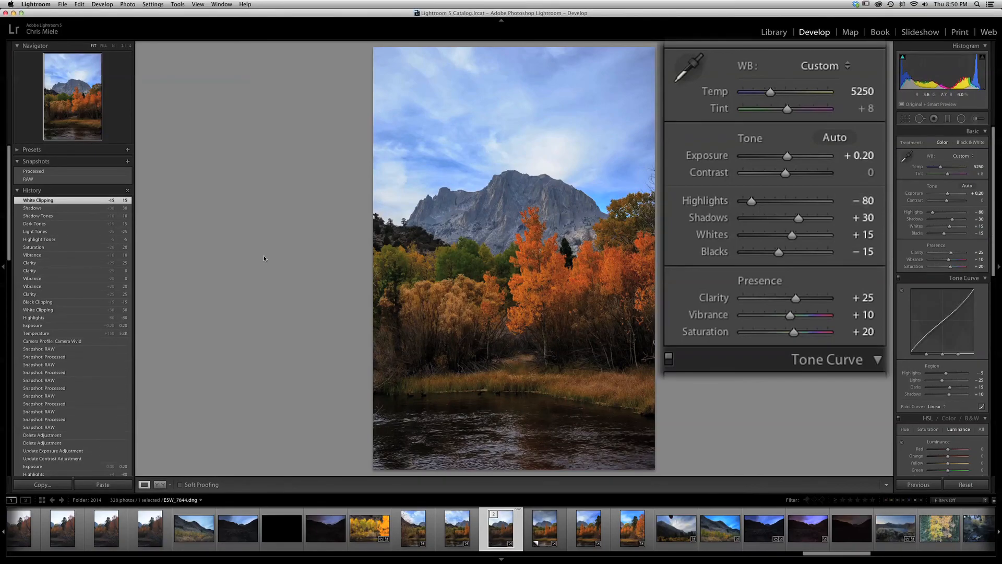
Compare the photo and its histogram between the most recent RAW snapshot history state and the latest White Clipping state
click(45, 350)
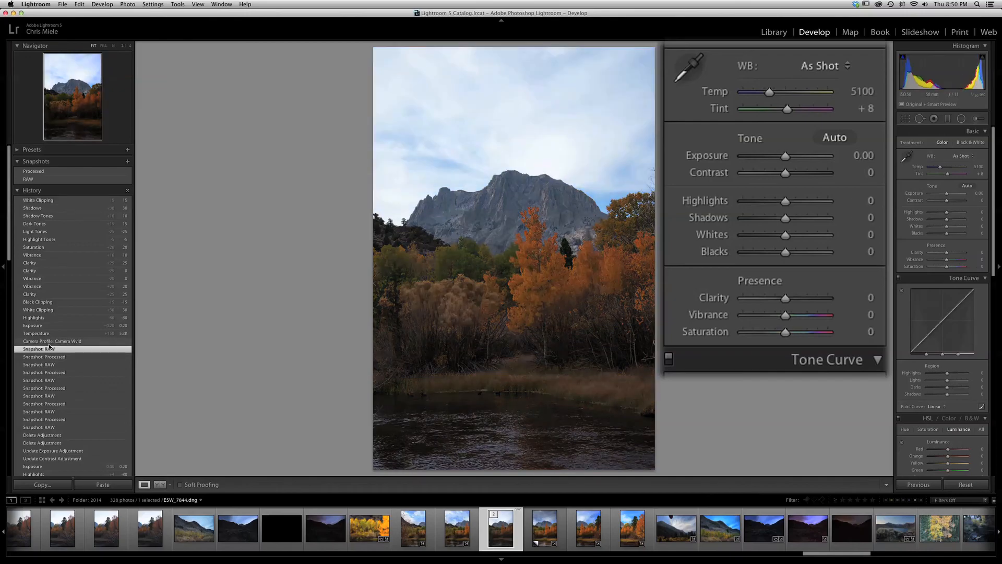
click(48, 202)
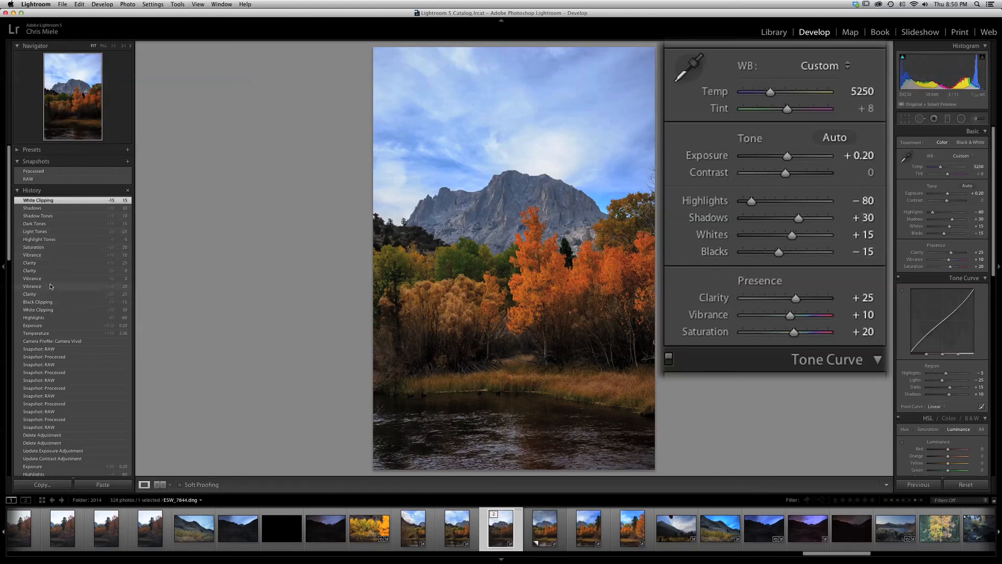
click(59, 349)
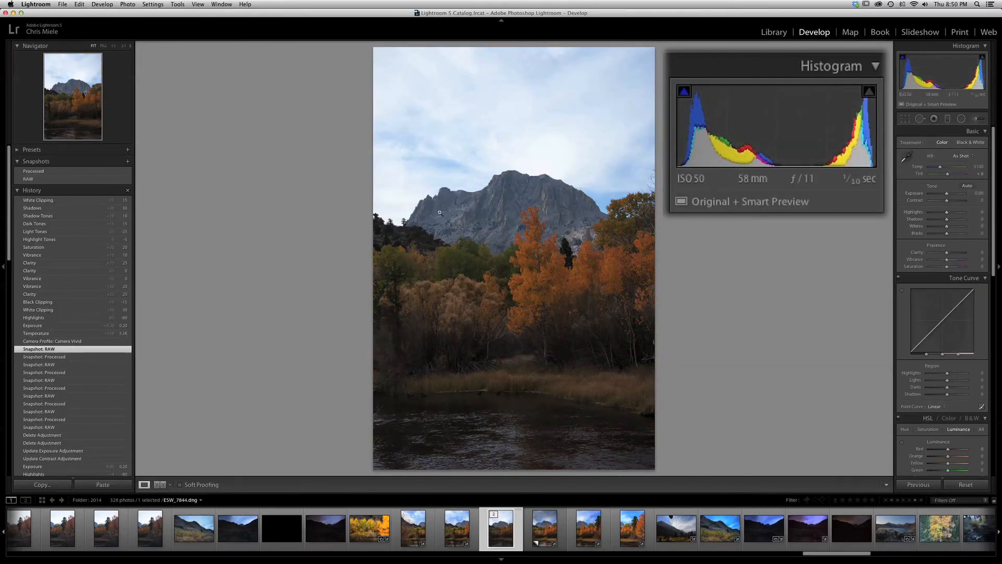
click(49, 201)
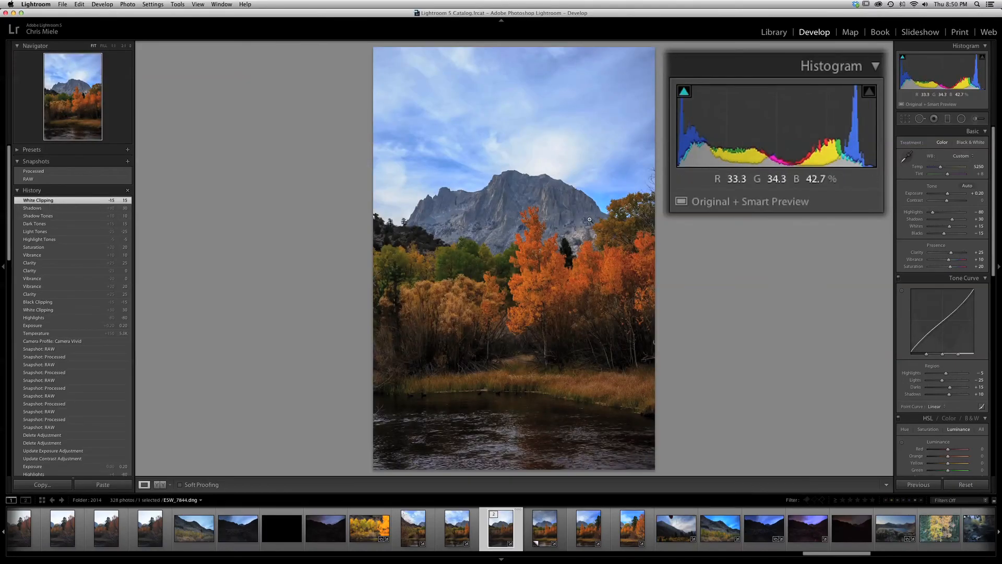
Set the HSL luminance of Orange to -5
scroll(963, 310, down, 10)
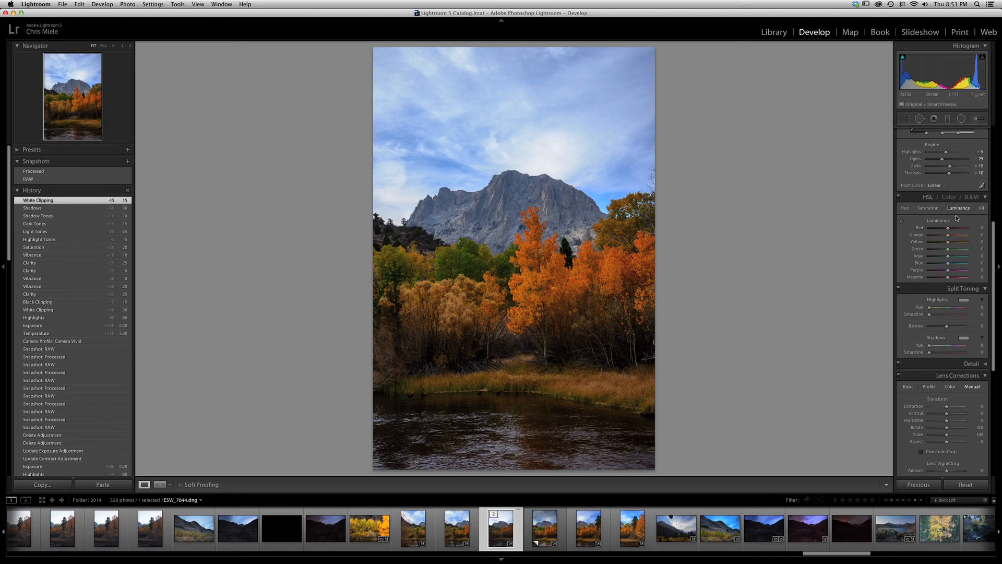
click(982, 234)
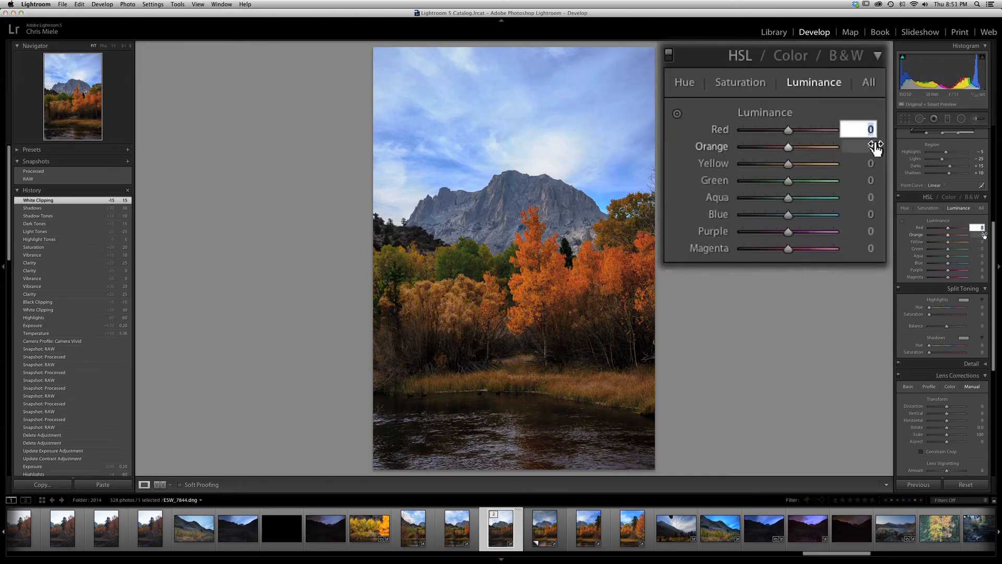
text(-5)
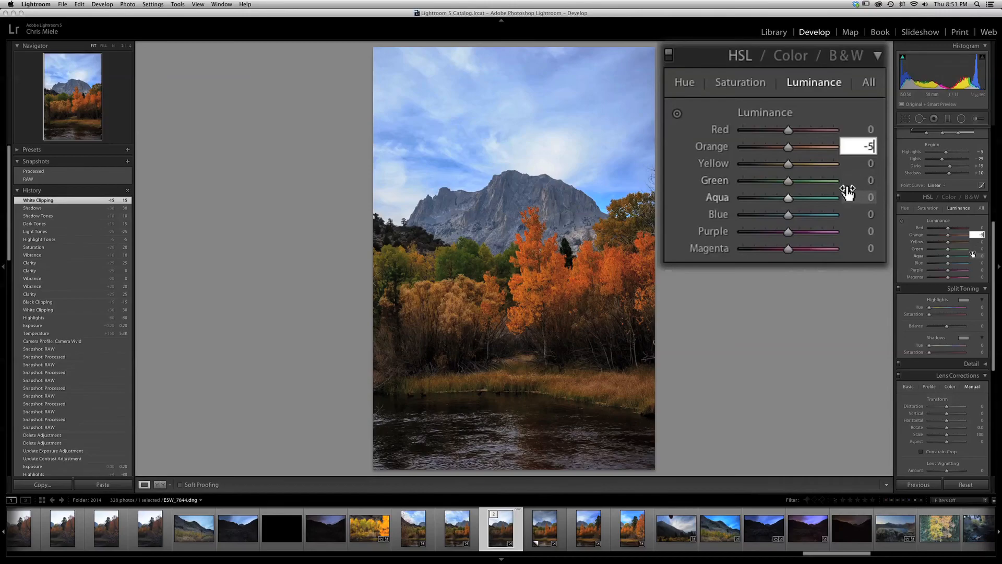
key(Tab)
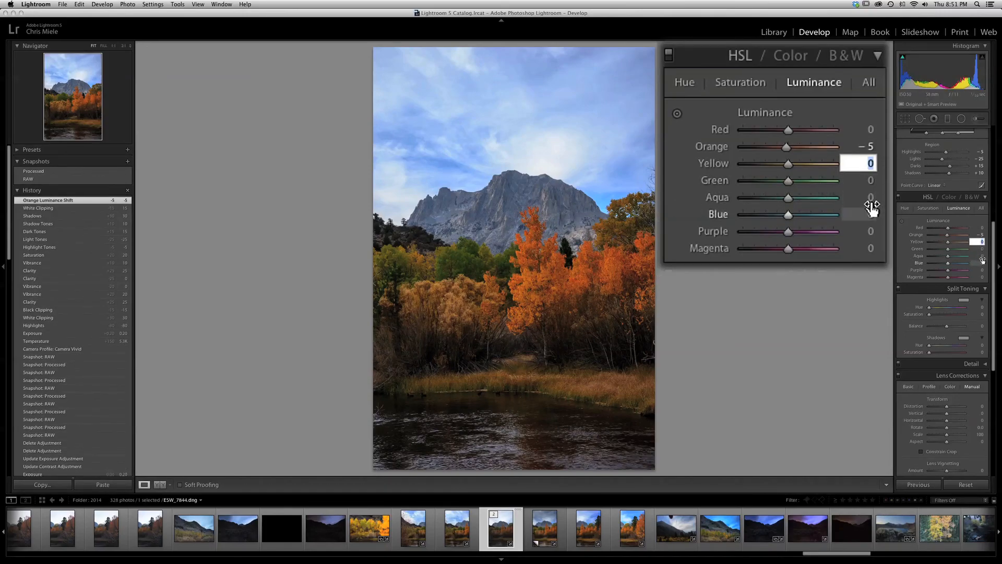
Set the HSL luminance of Yellow to +20 and of Green to -15
text(20)
key(Return)
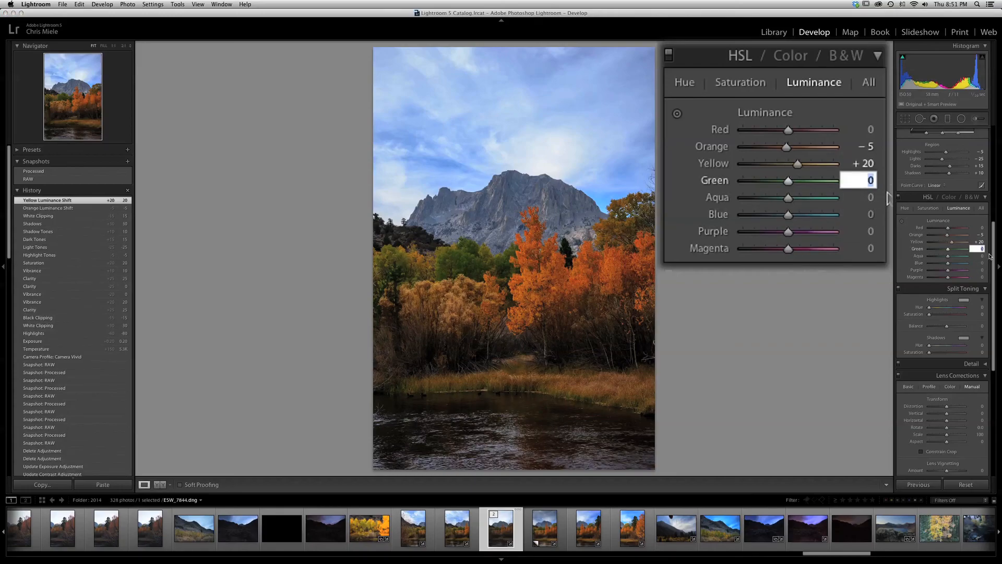
text(-15)
key(Tab)
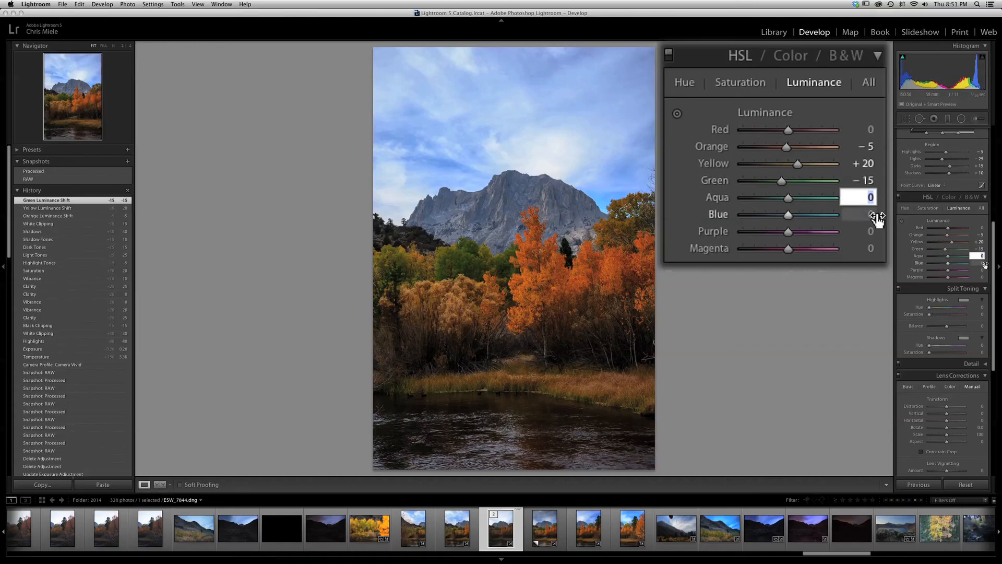
Try darkening the sky with a Blue luminance of -52 and undo the change
key(Tab)
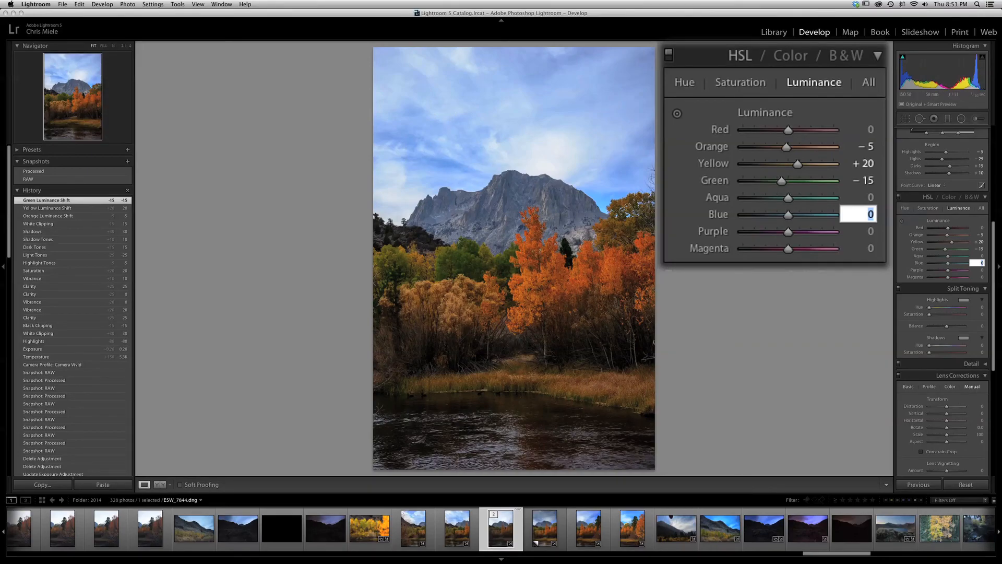
click(762, 215)
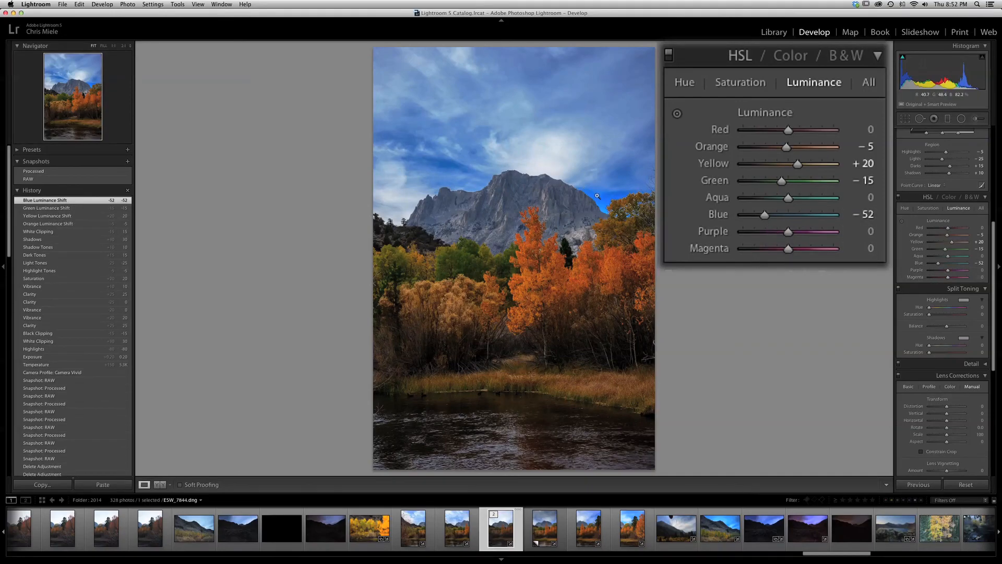
key(super+z)
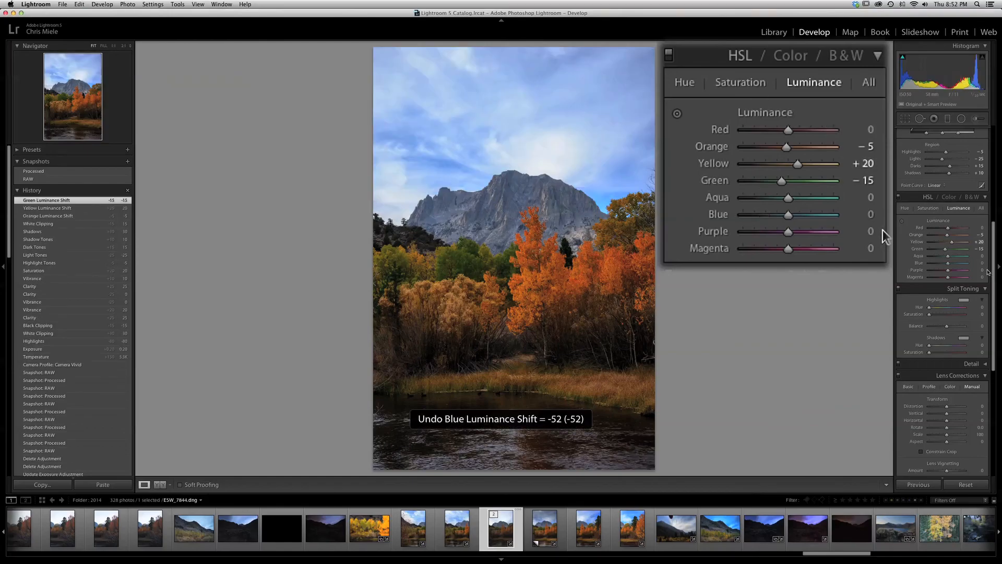
Set the HSL luminance of Blue to -15
click(873, 218)
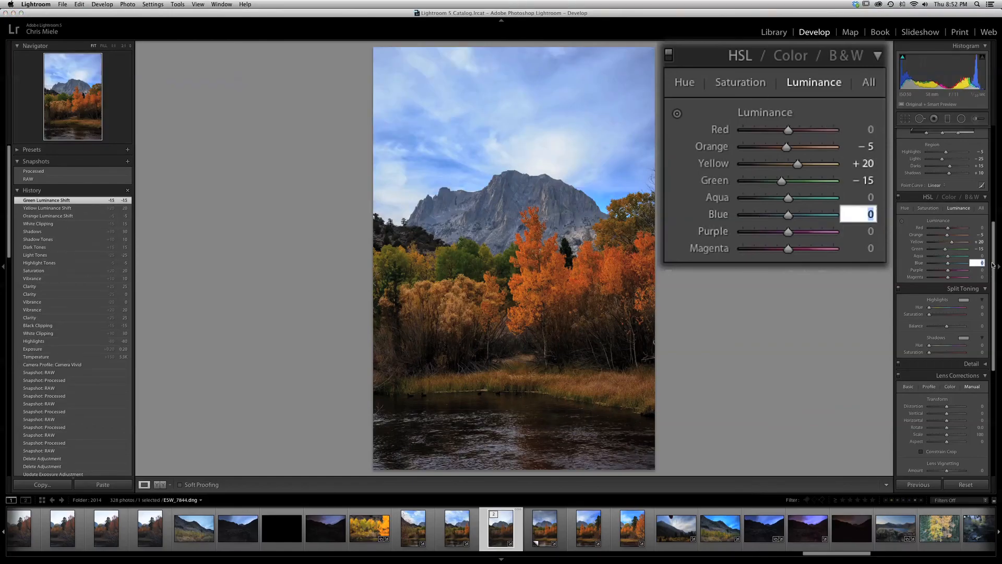
text(-15)
key(Tab)
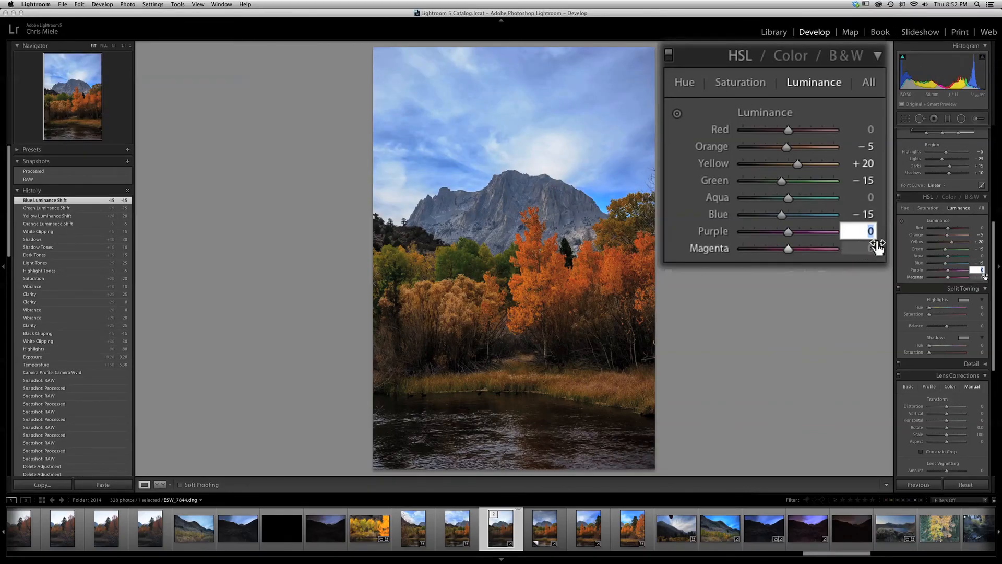
click(993, 279)
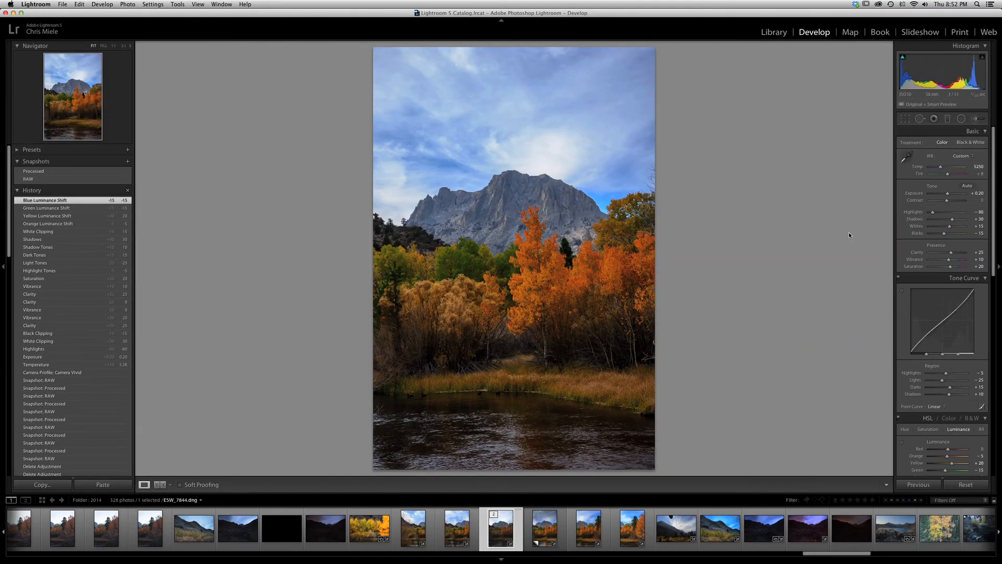